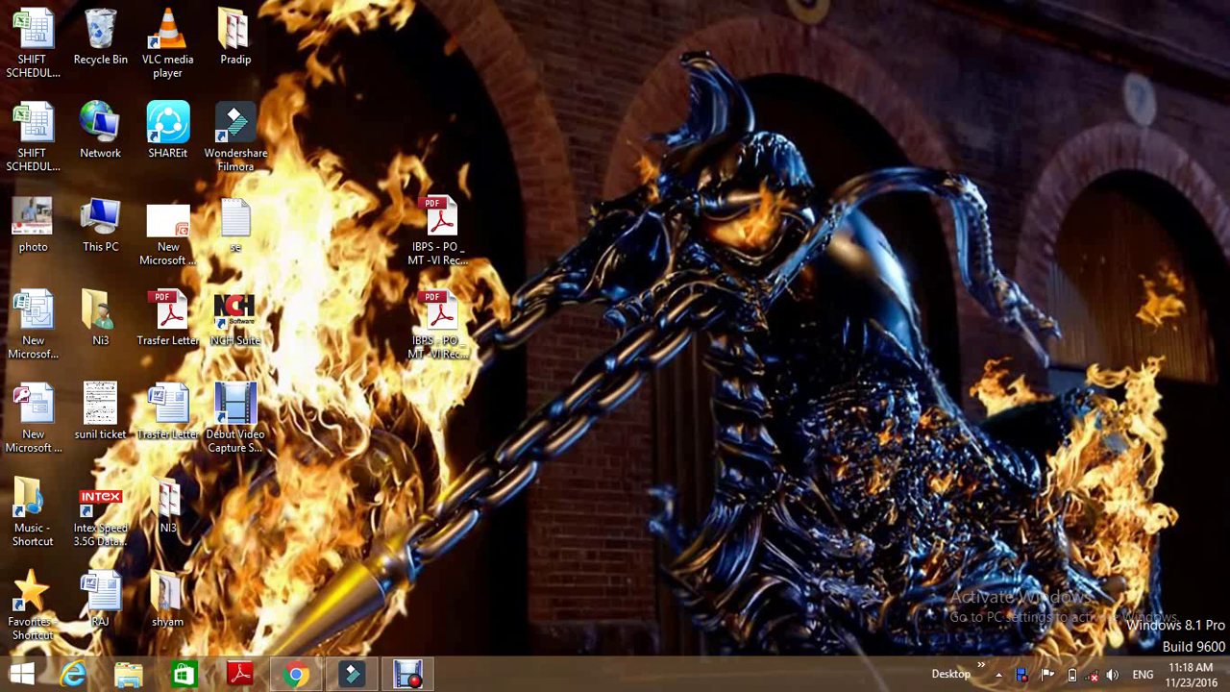
Refresh the desktop and launch the Filmora video editor.
{"action": "right_click", "coordinate": [620, 173]}
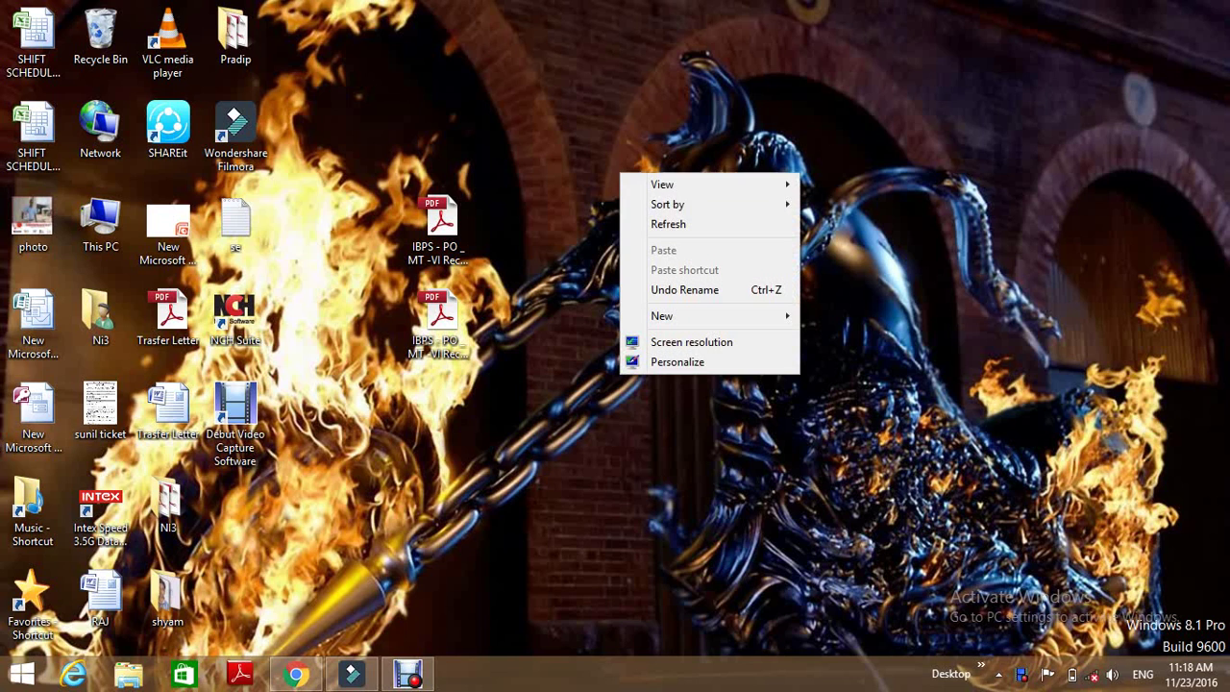
{"action": "left_click", "coordinate": [663, 223]}
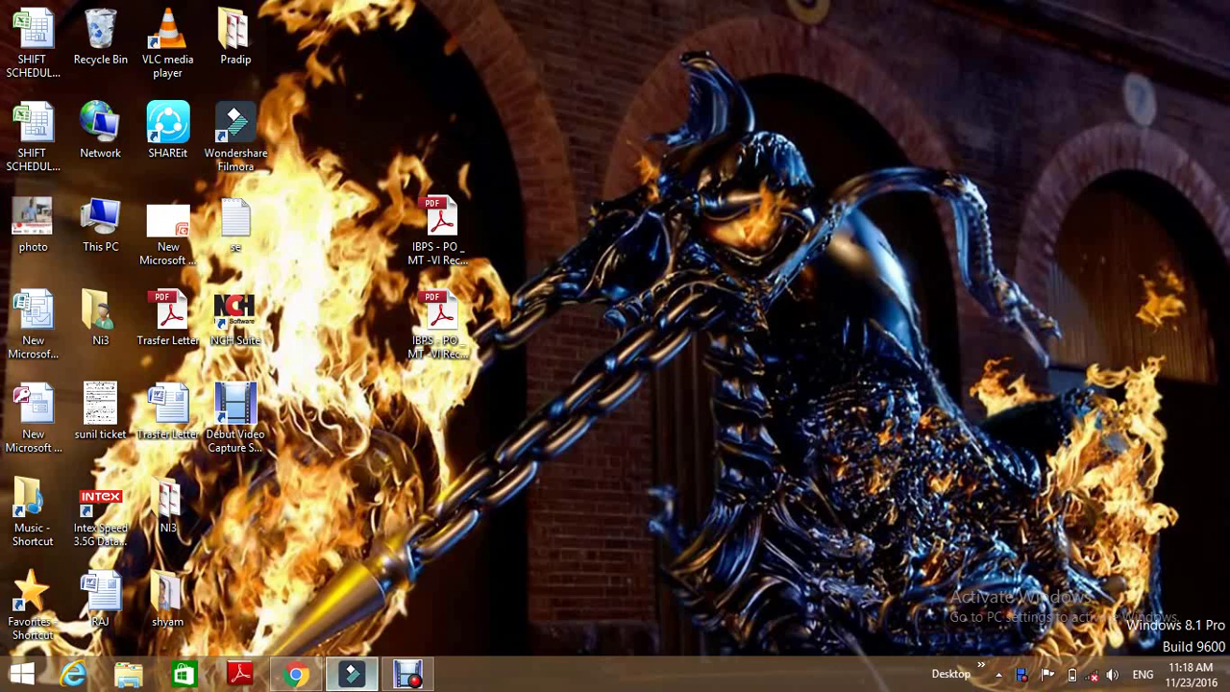
{"action": "left_click", "coordinate": [351, 674]}
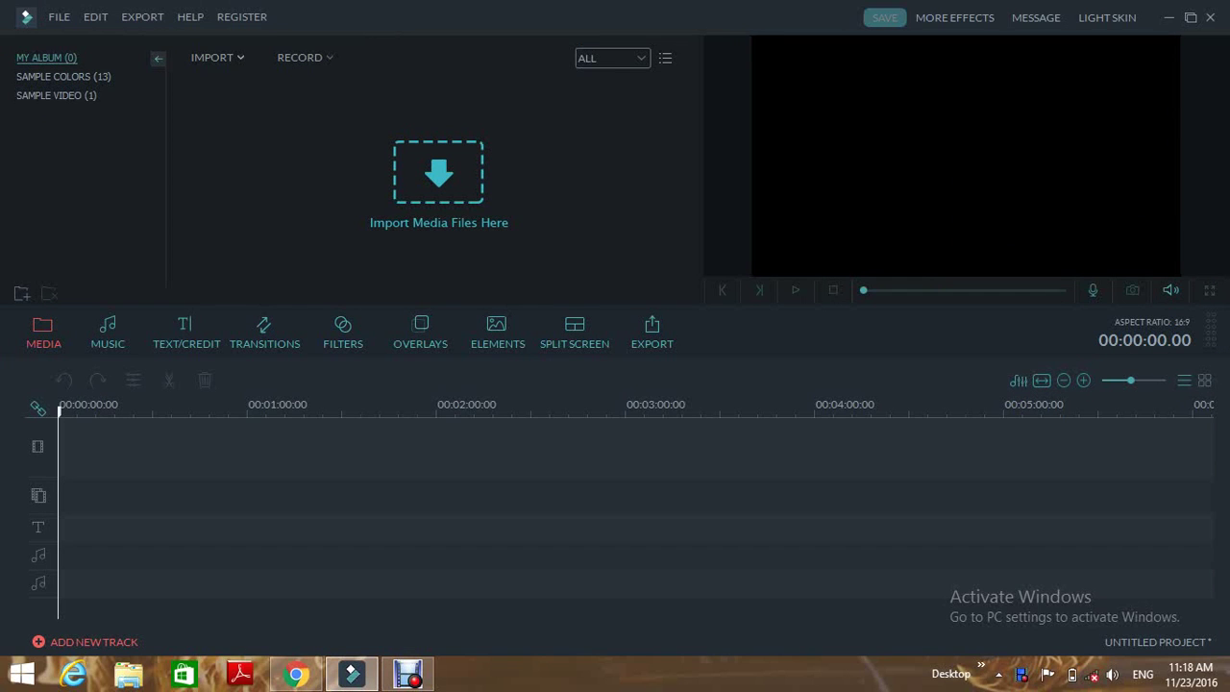
Import the bacground video from Documents\Wondershare Filmora\Sagar into My Album.
{"action": "left_click", "coordinate": [217, 57]}
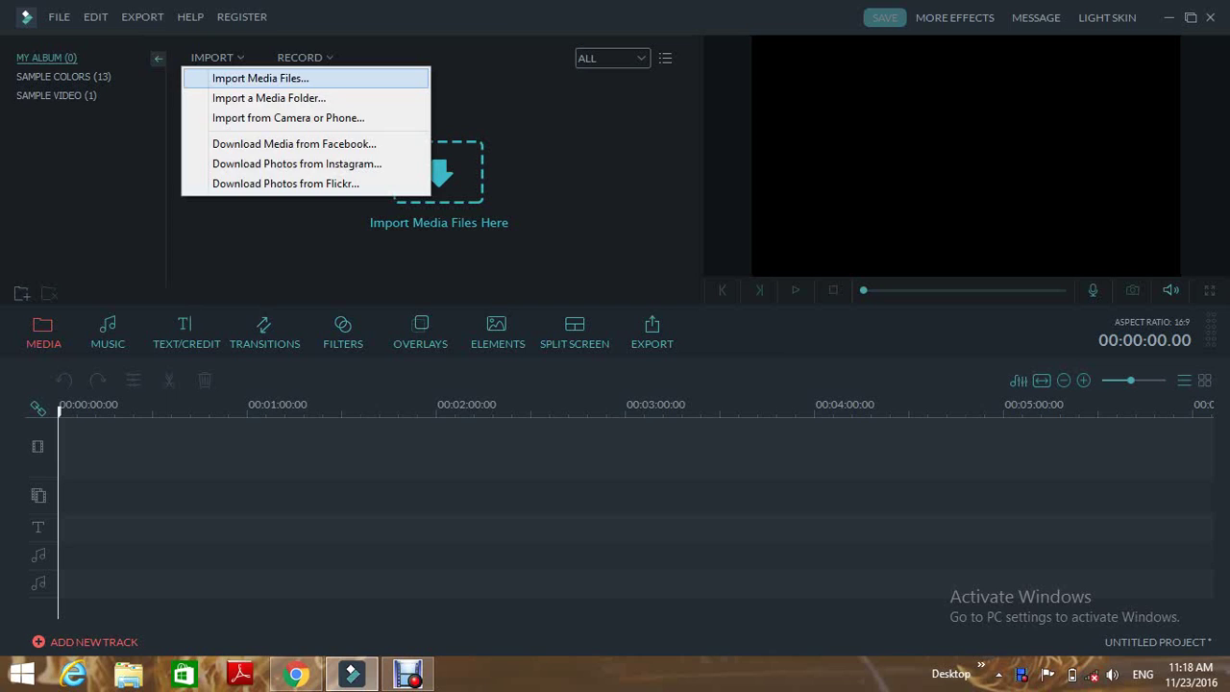
{"action": "left_click", "coordinate": [259, 78]}
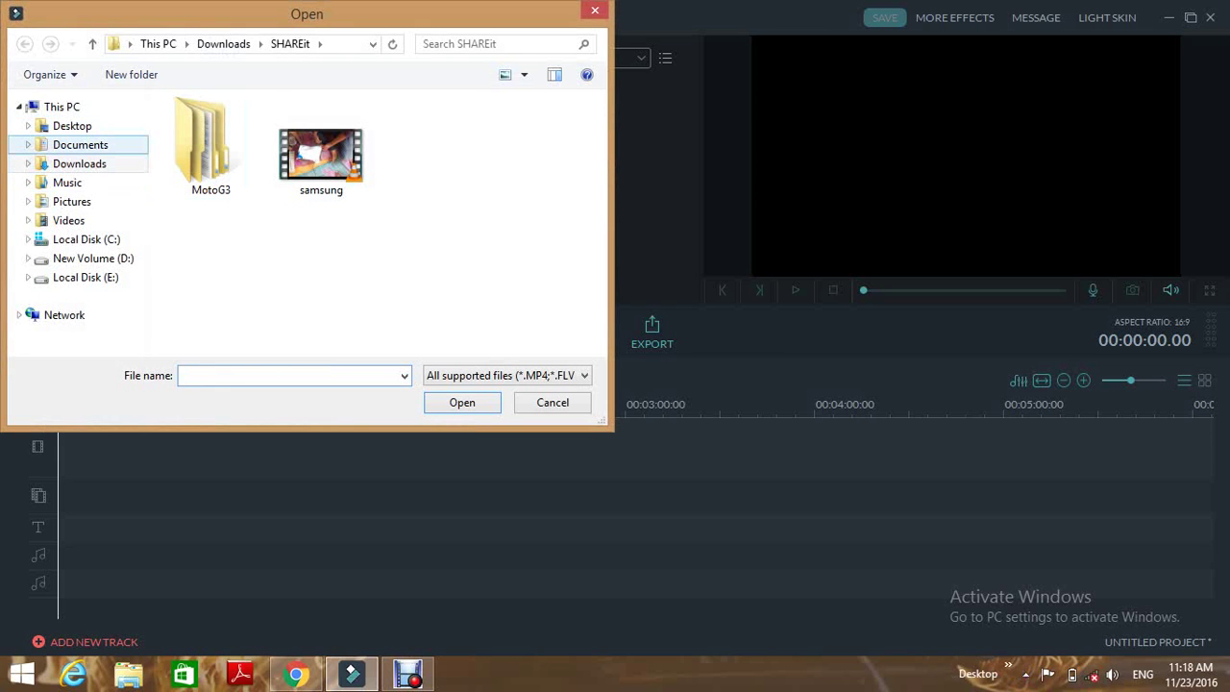
{"action": "left_click", "coordinate": [79, 144]}
{"action": "double_click", "coordinate": [235, 183]}
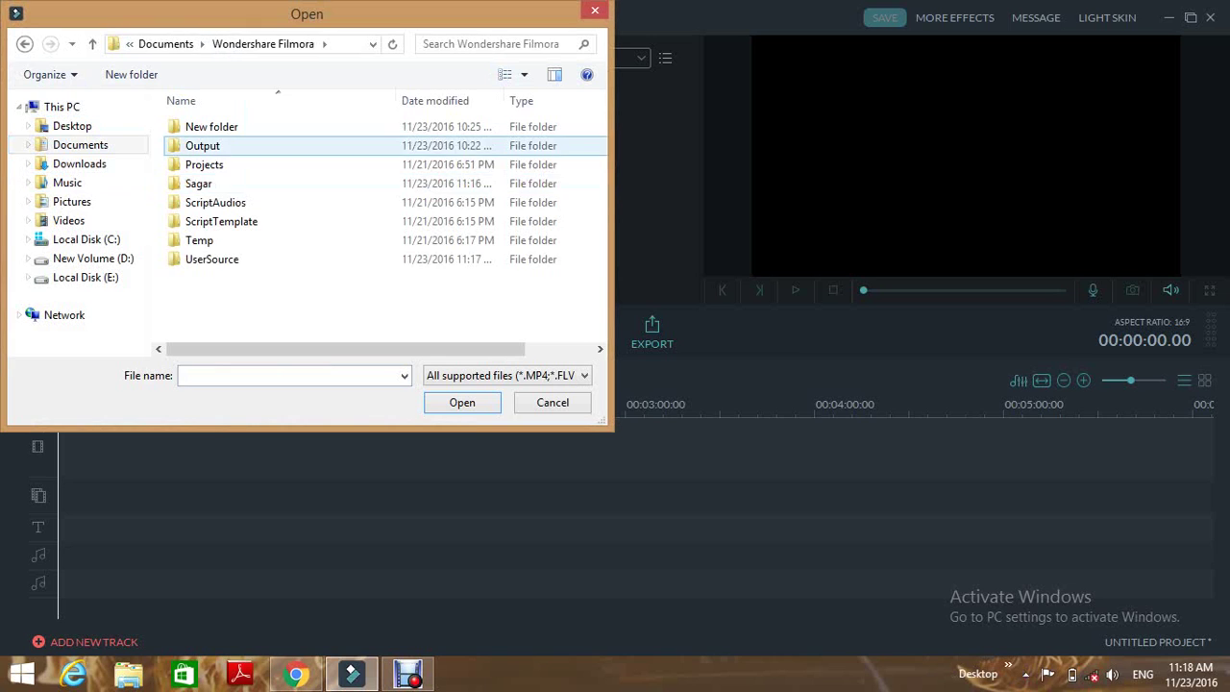
{"action": "double_click", "coordinate": [216, 179]}
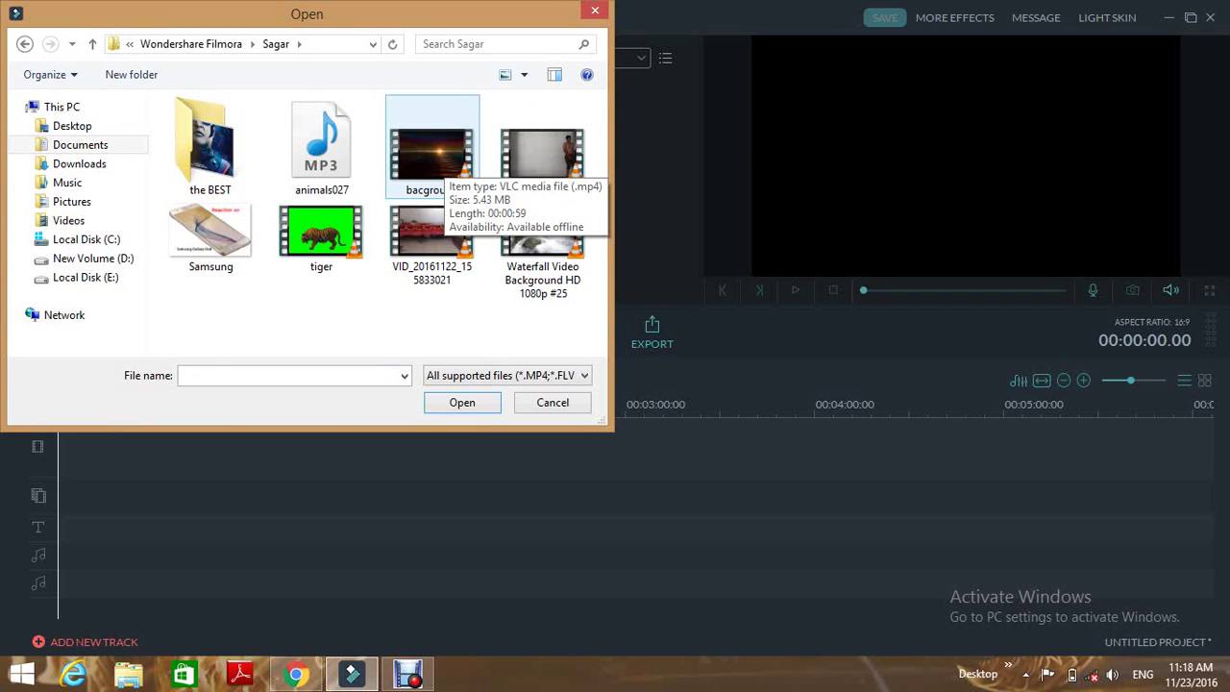
{"action": "left_click", "coordinate": [433, 154]}
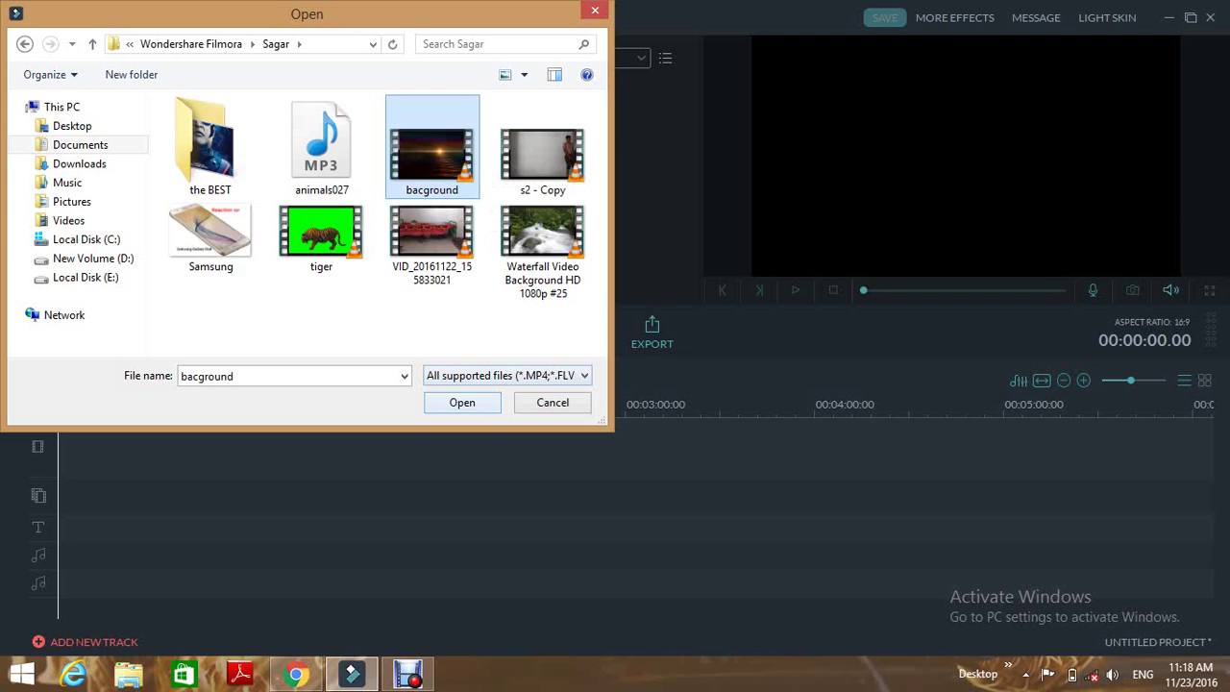
{"action": "left_click", "coordinate": [461, 402]}
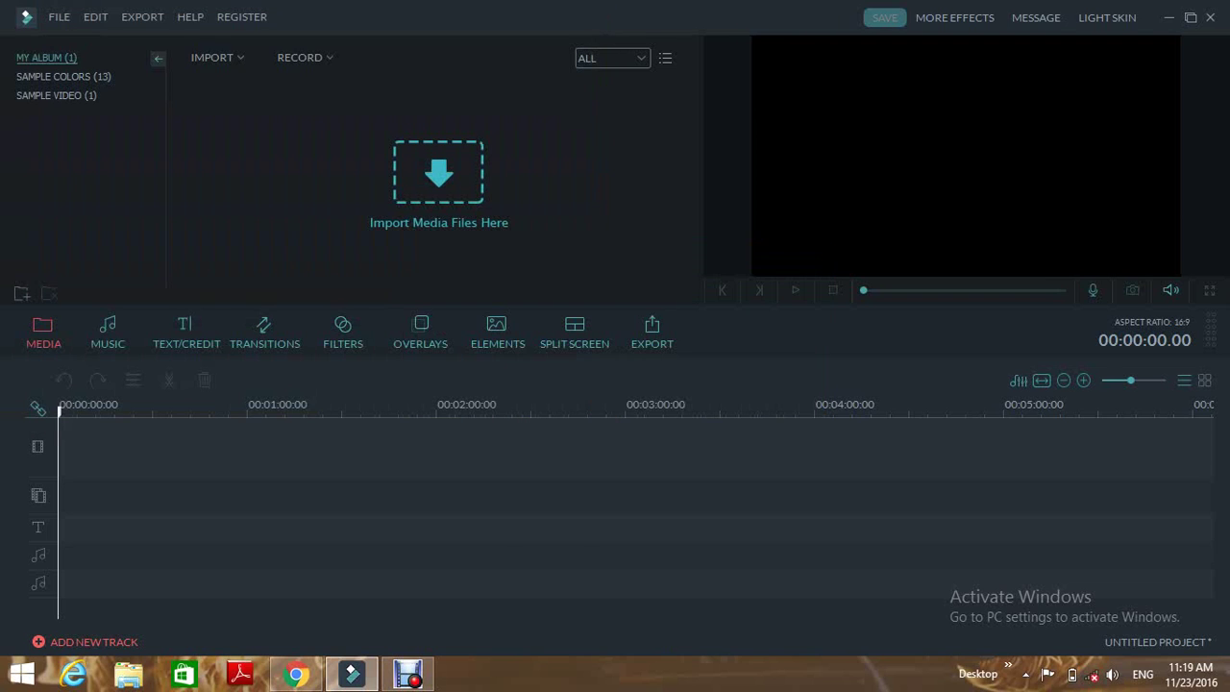
Import the tiger green-screen clip from the Sagar folder.
{"action": "left_click", "coordinate": [217, 56]}
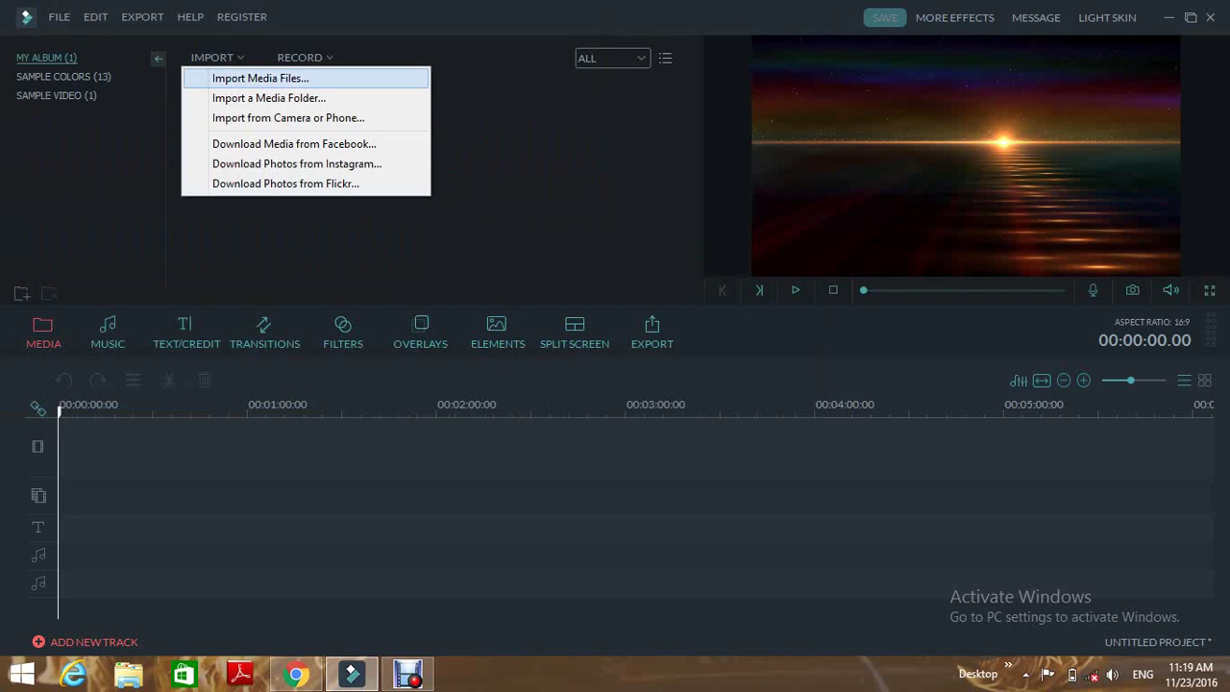
{"action": "left_click", "coordinate": [246, 76]}
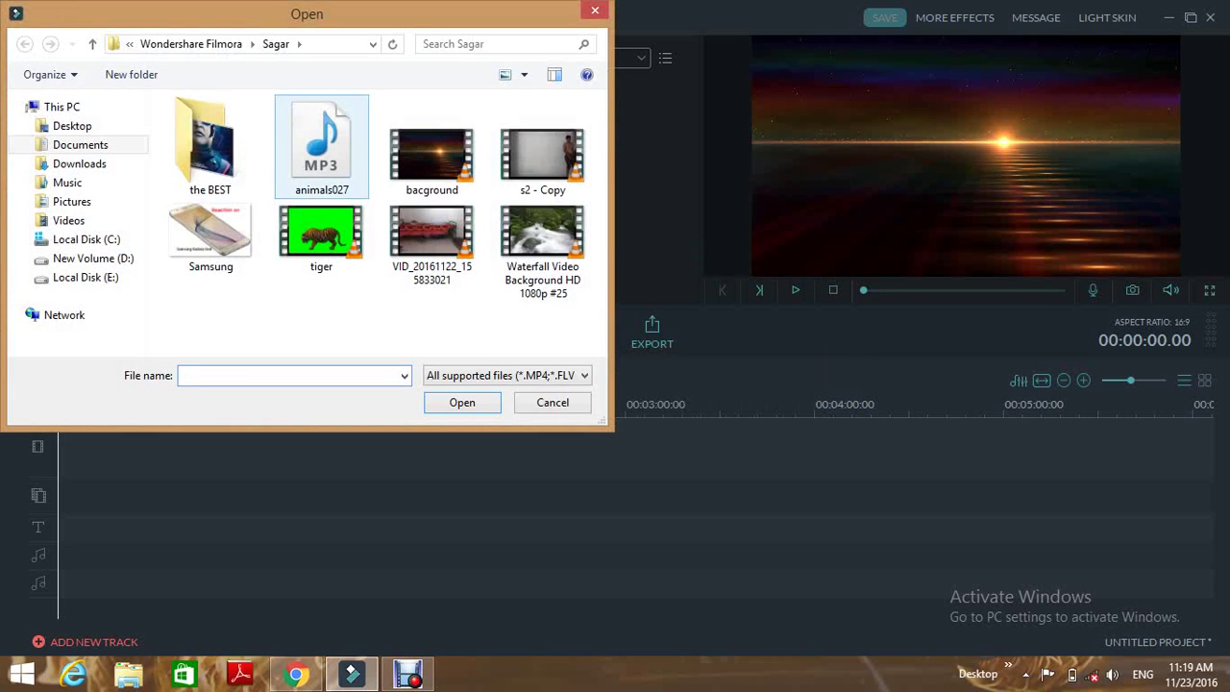
{"action": "left_click", "coordinate": [320, 235]}
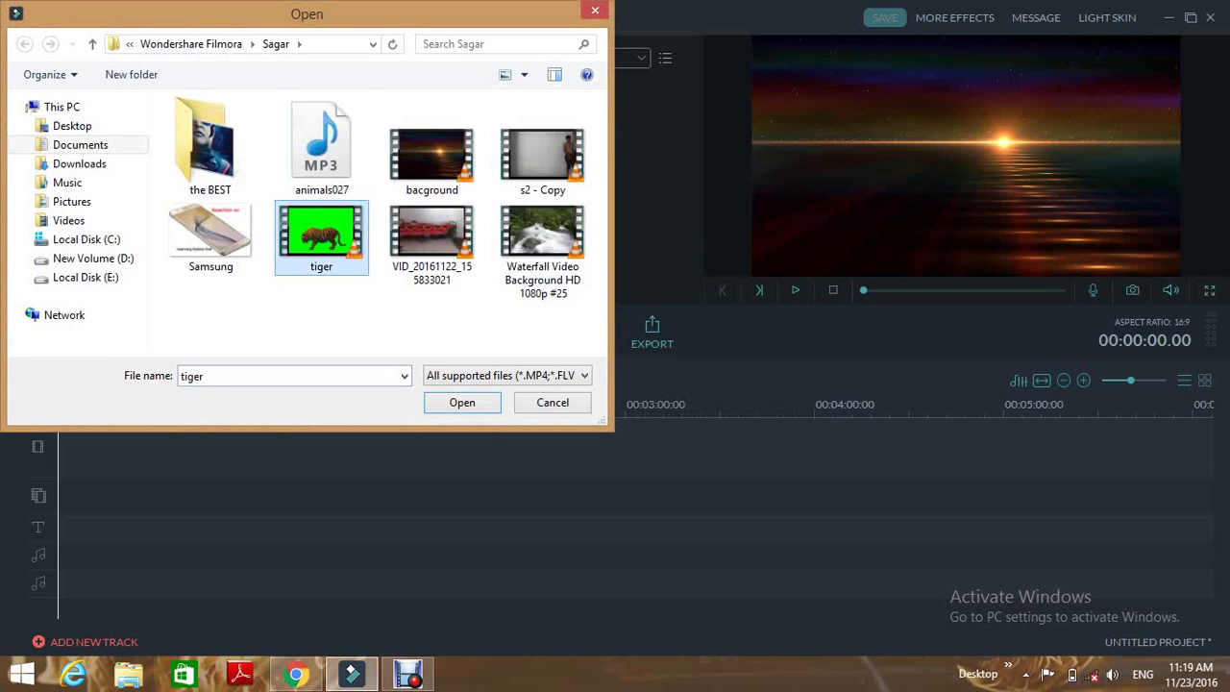
{"action": "key", "text": "Return"}
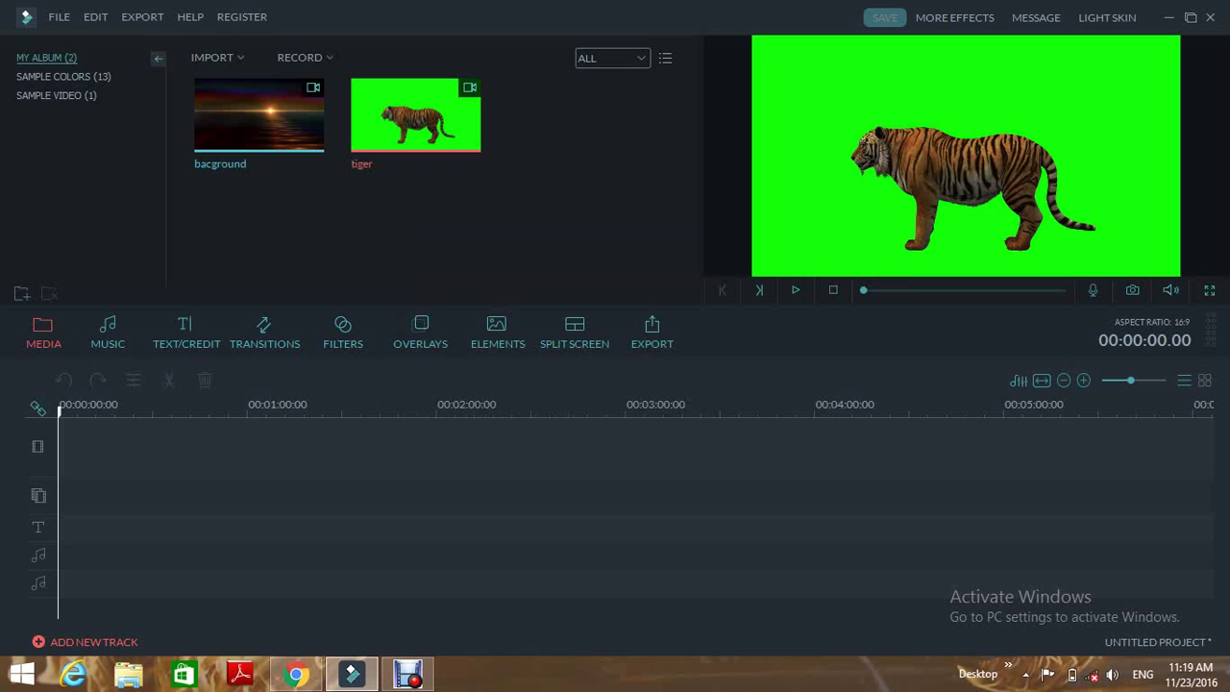
Put tiger on the overlay track and bacground on the main video track, both starting at 00:00:00.
{"action": "mouse_move", "coordinate": [415, 114]}
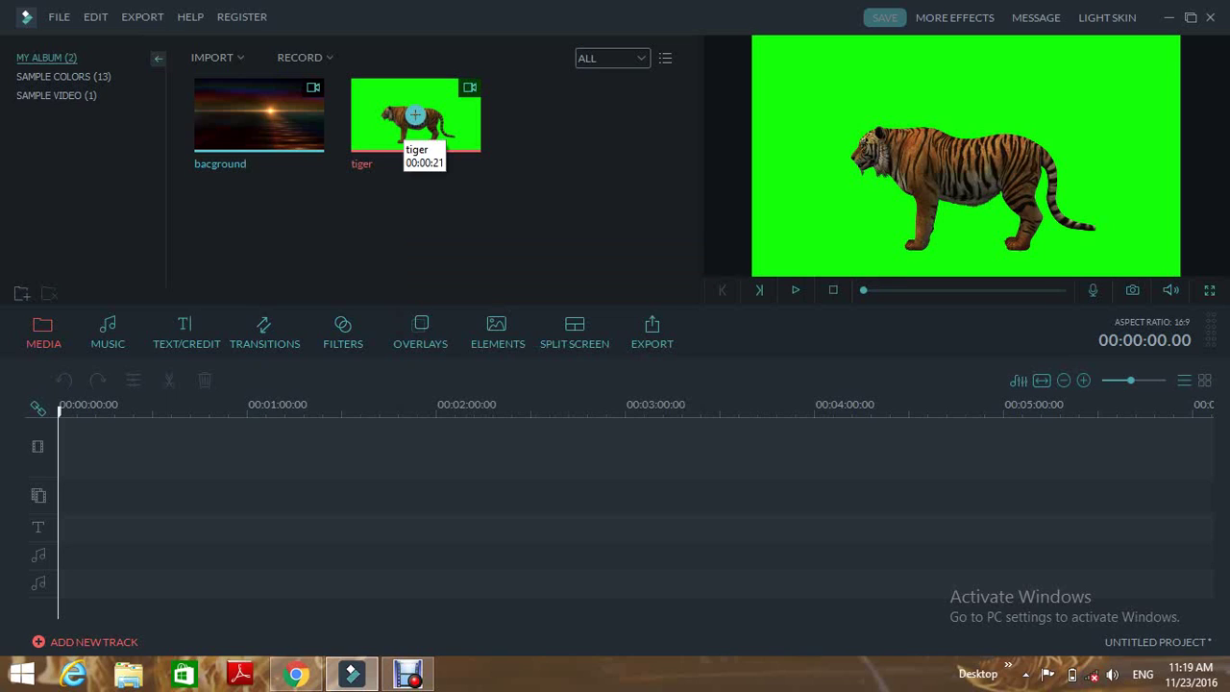
{"action": "left_click_drag", "start_coordinate": [415, 115], "coordinate": [91, 495]}
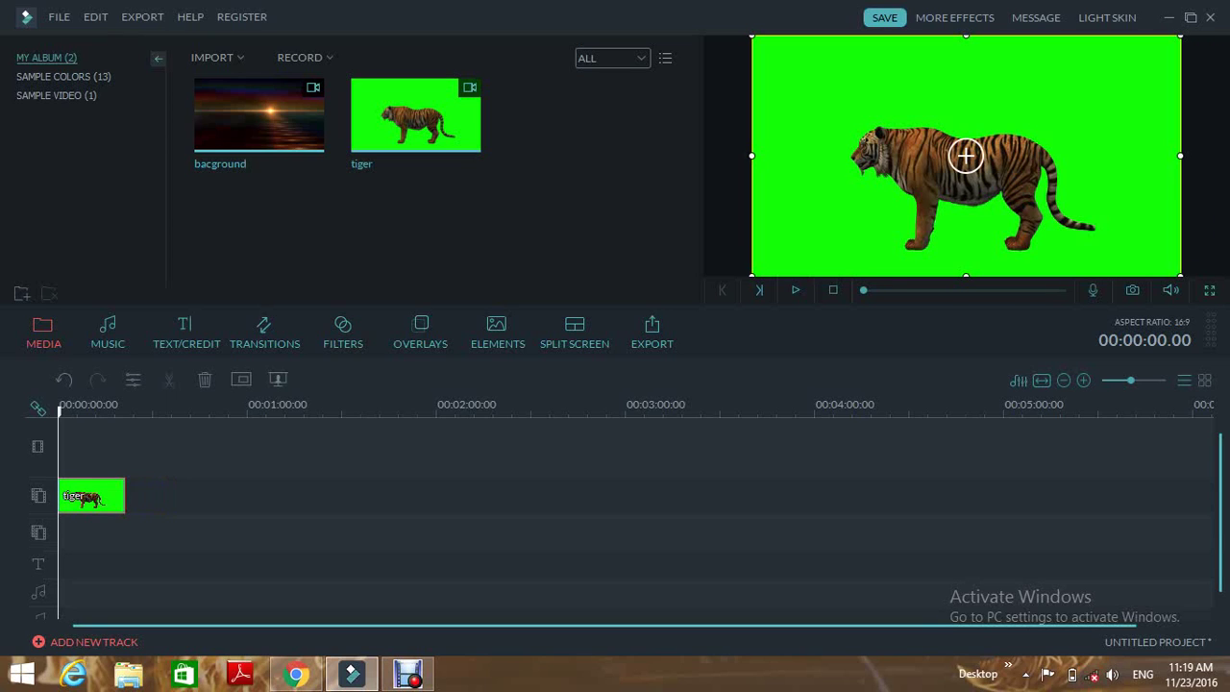
{"action": "mouse_move", "coordinate": [415, 116]}
{"action": "mouse_move", "coordinate": [271, 130]}
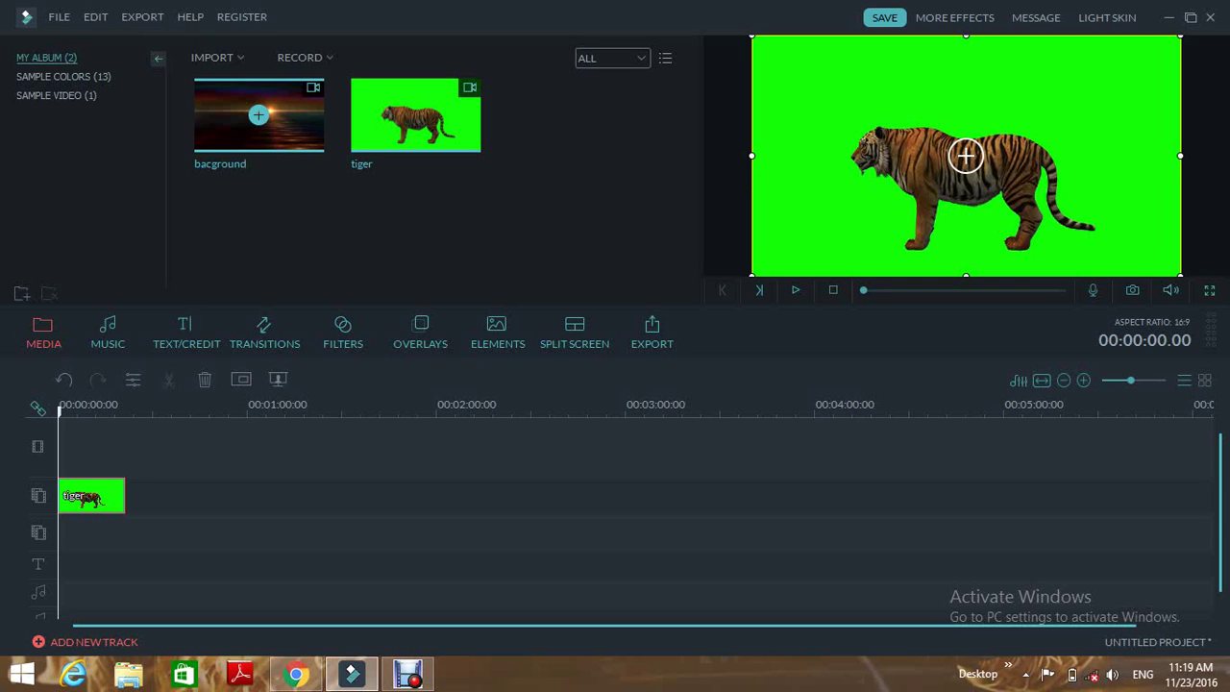
{"action": "left_click_drag", "start_coordinate": [258, 115], "coordinate": [152, 447]}
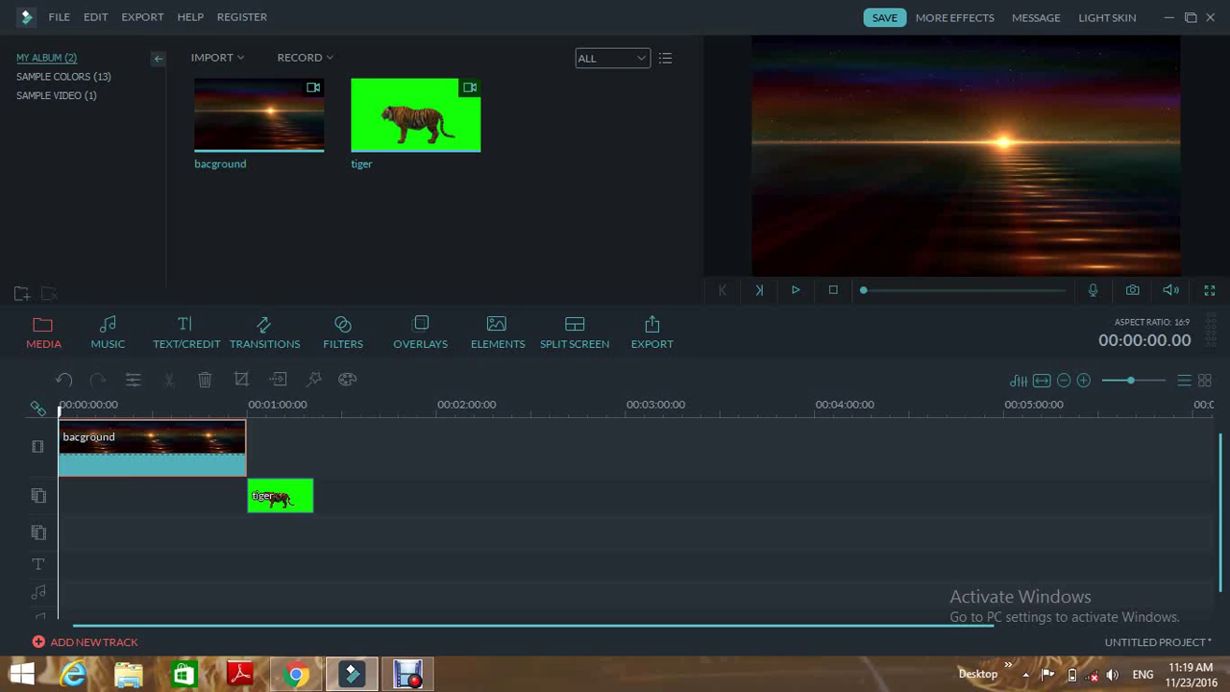
{"action": "left_click_drag", "start_coordinate": [248, 495], "coordinate": [59, 494]}
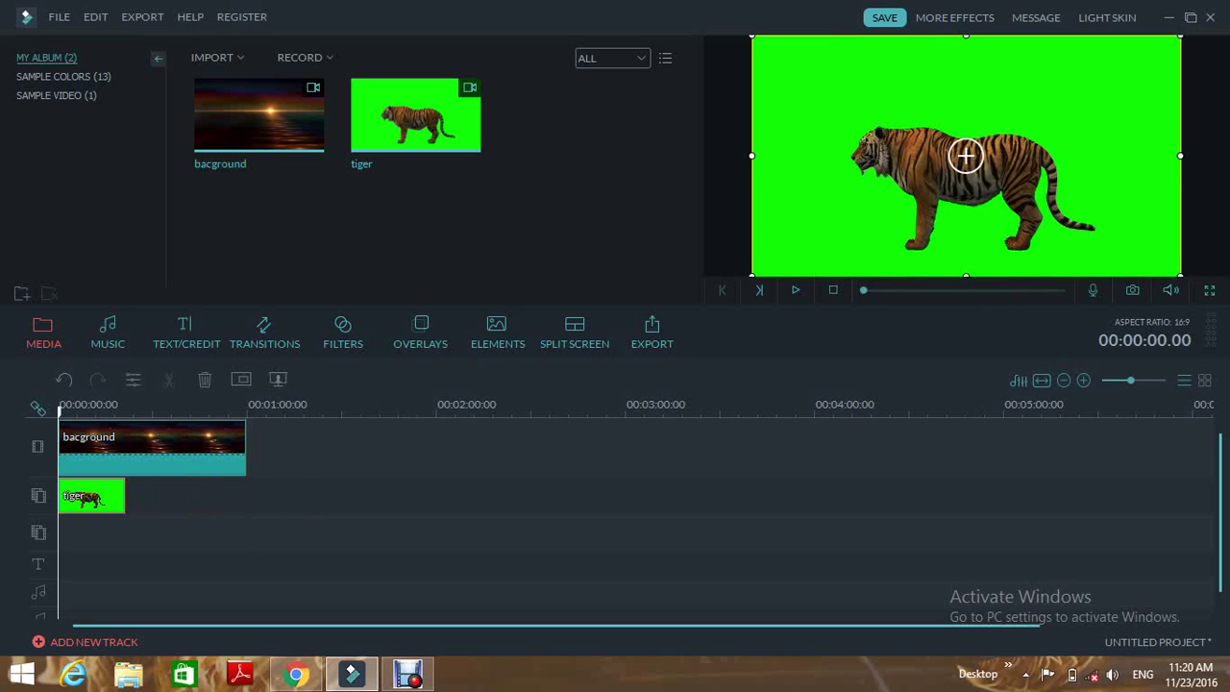
Enable Green Screen transparency on the tiger clip with Intensity Level 100.
{"action": "right_click", "coordinate": [98, 495]}
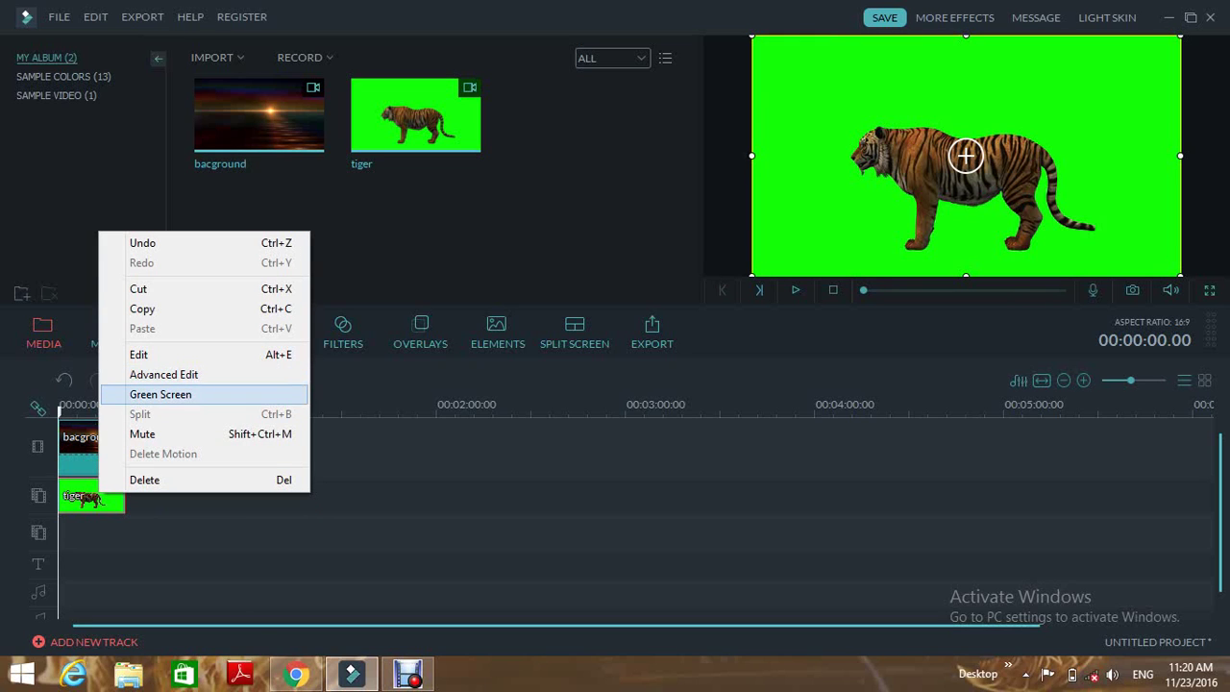
{"action": "left_click", "coordinate": [161, 394]}
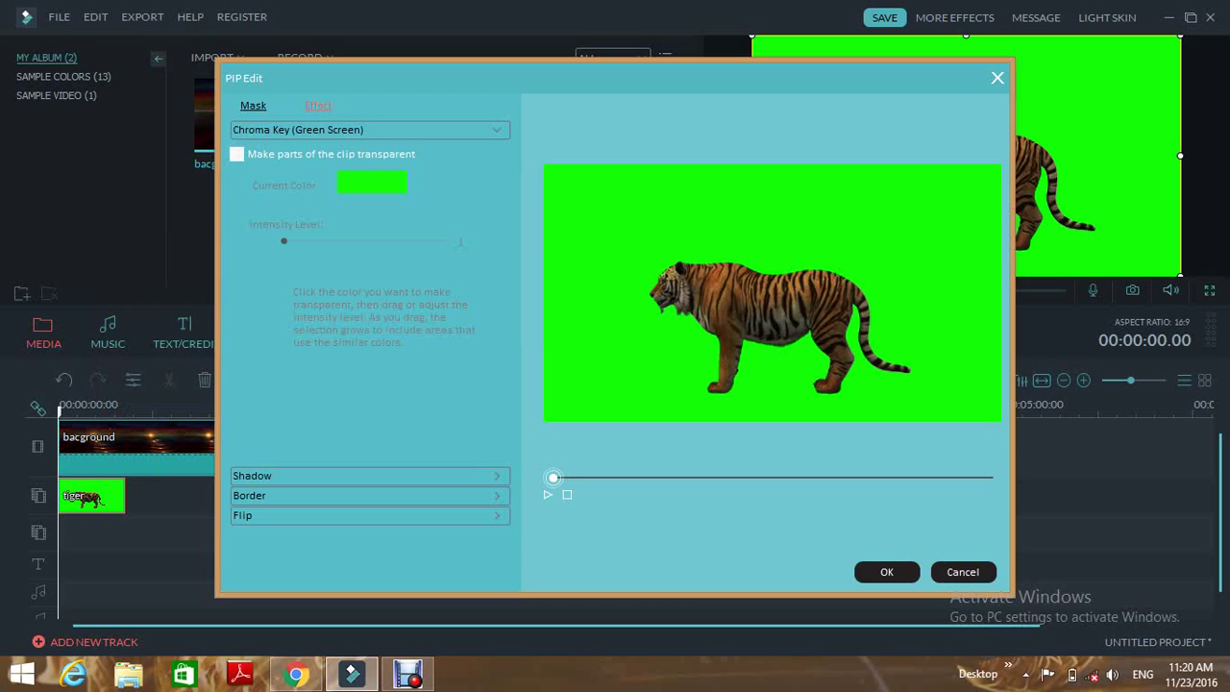
{"action": "left_click", "coordinate": [237, 153]}
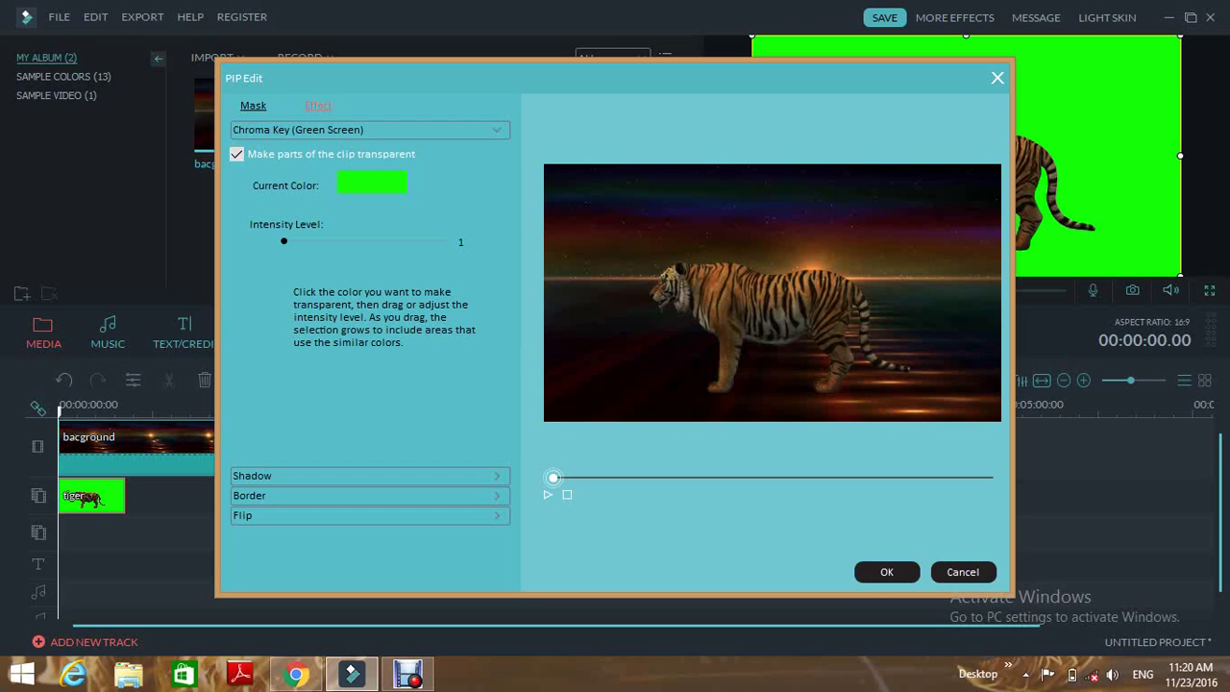
{"action": "left_click_drag", "start_coordinate": [283, 241], "coordinate": [449, 242]}
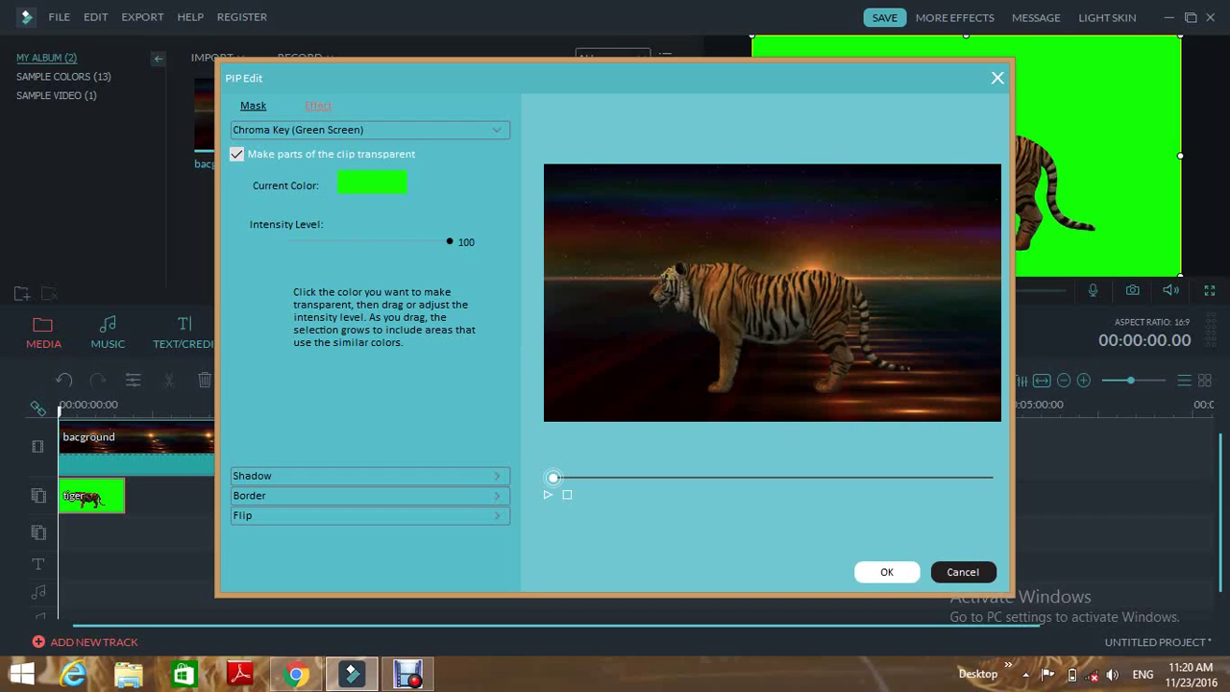
{"action": "left_click", "coordinate": [885, 571]}
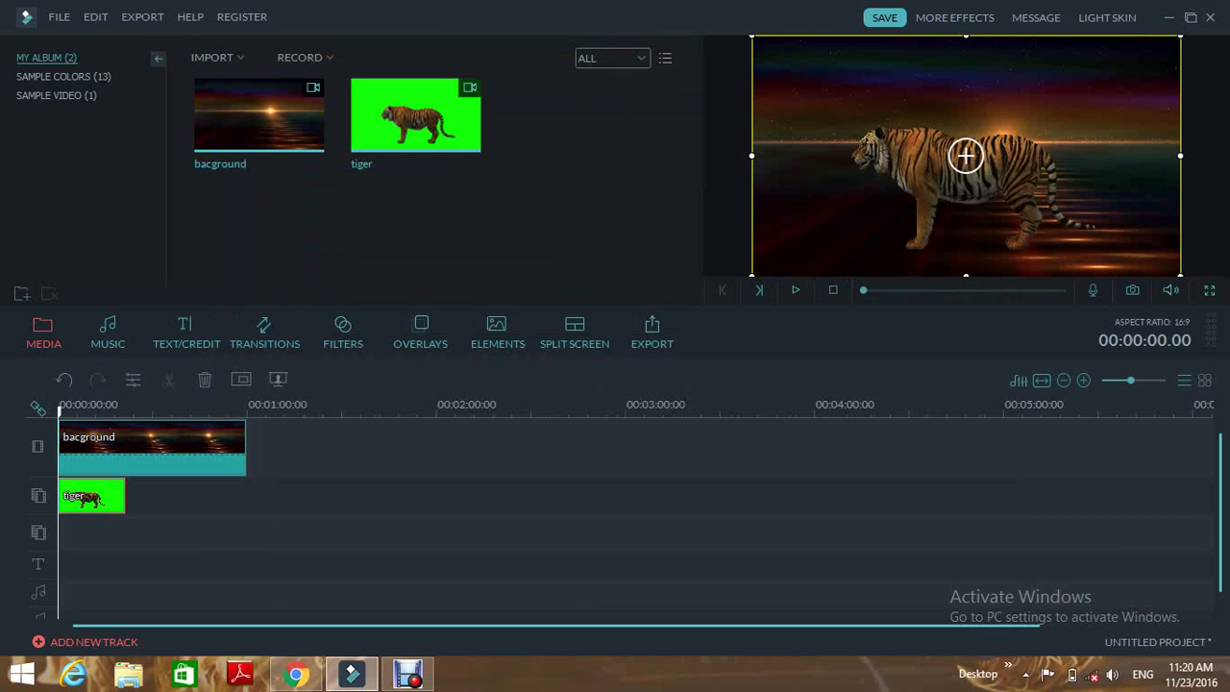
{"action": "left_click", "coordinate": [795, 289]}
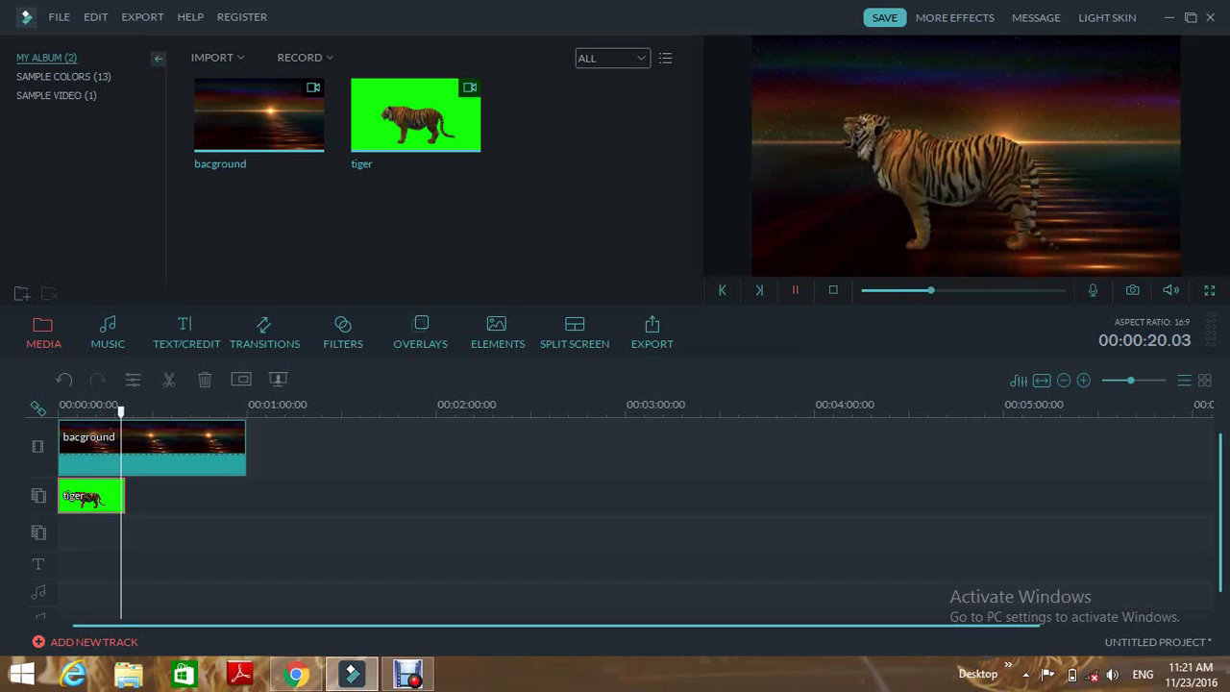
{"action": "left_click", "coordinate": [795, 289]}
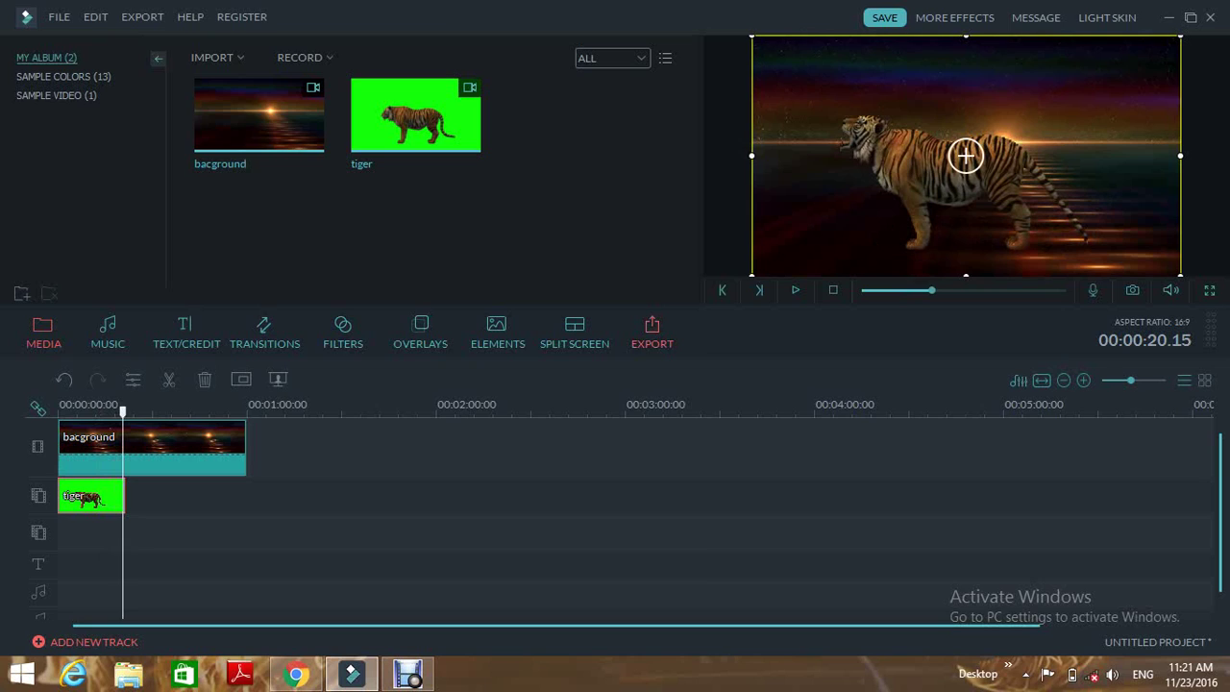
{"action": "key", "text": "ctrl+e"}
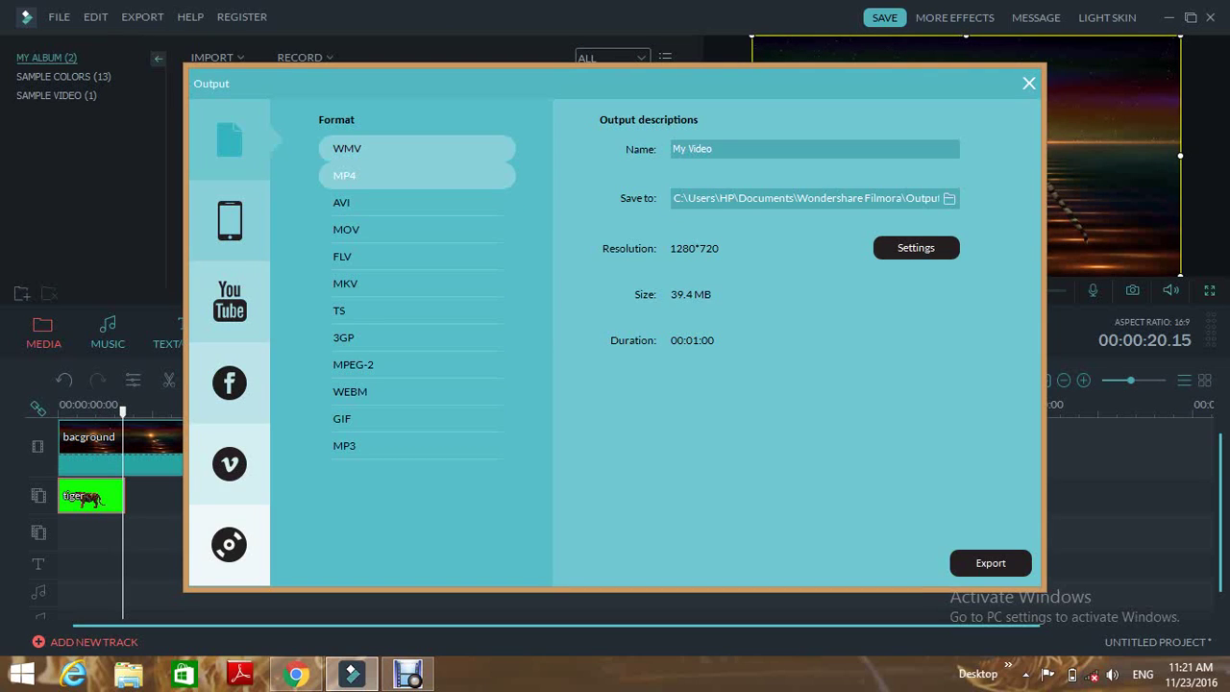
Try AVI as the export format, then keep MP4 for My Video at 1280*720.
{"action": "left_click", "coordinate": [417, 202]}
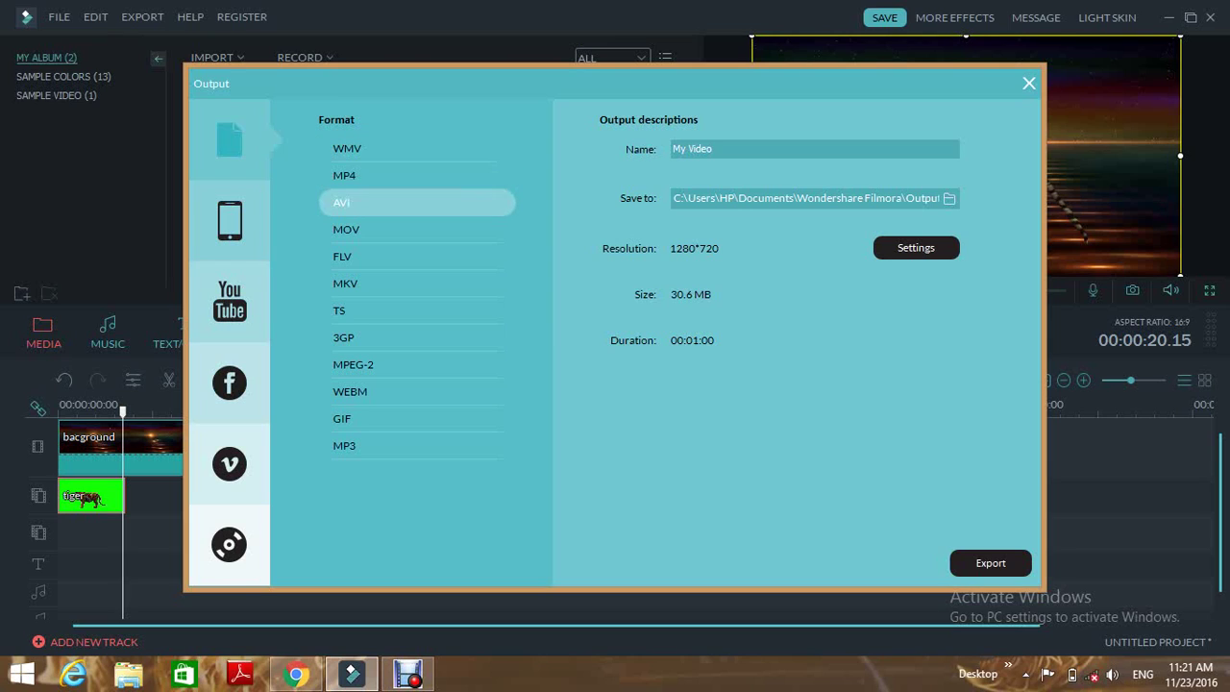
{"action": "left_click", "coordinate": [417, 175]}
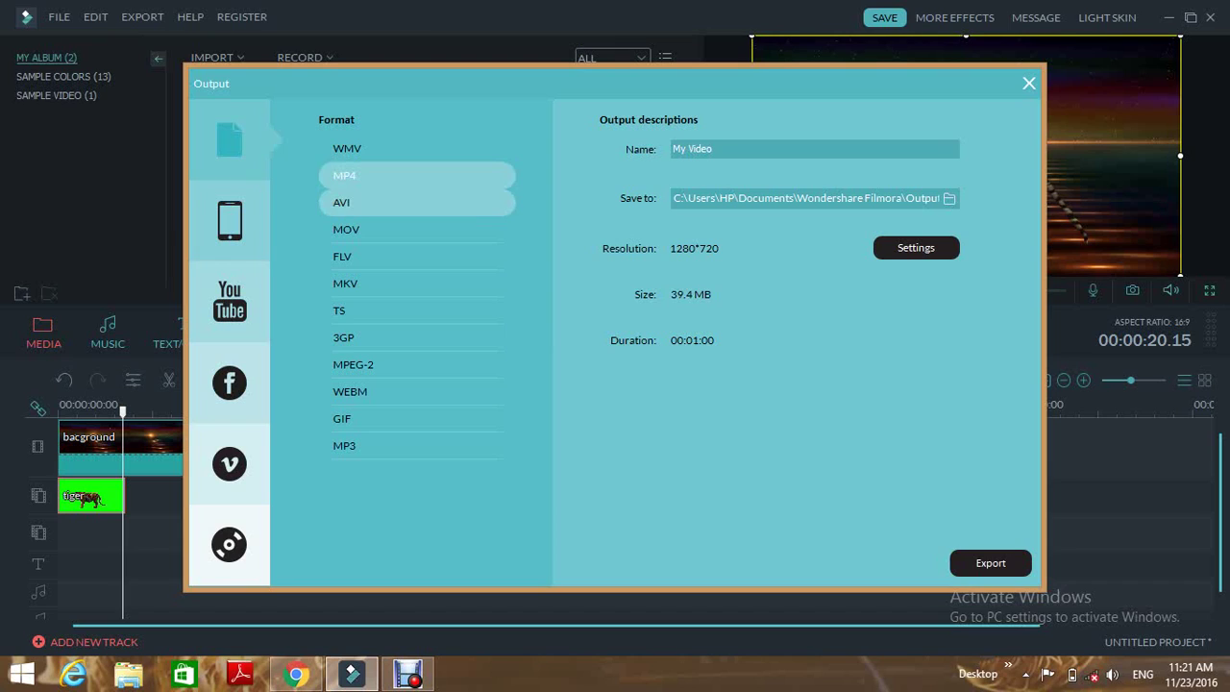
{"action": "left_click", "coordinate": [417, 202]}
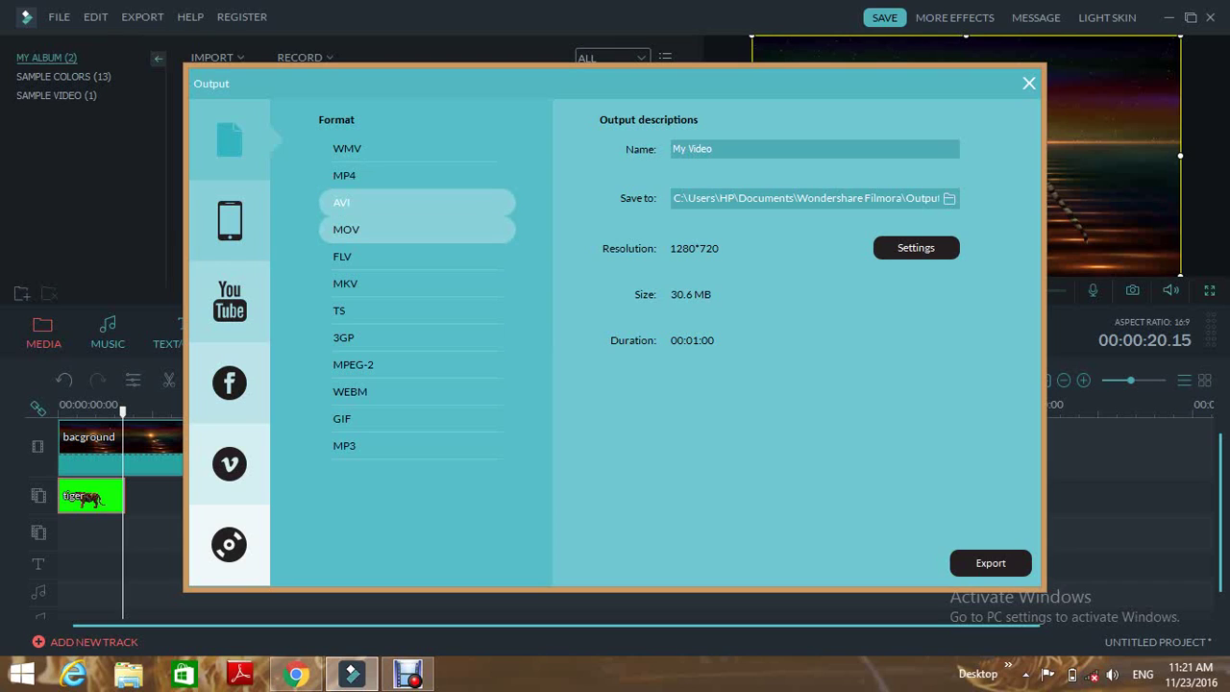
{"action": "left_click", "coordinate": [417, 228]}
{"action": "left_click", "coordinate": [417, 175]}
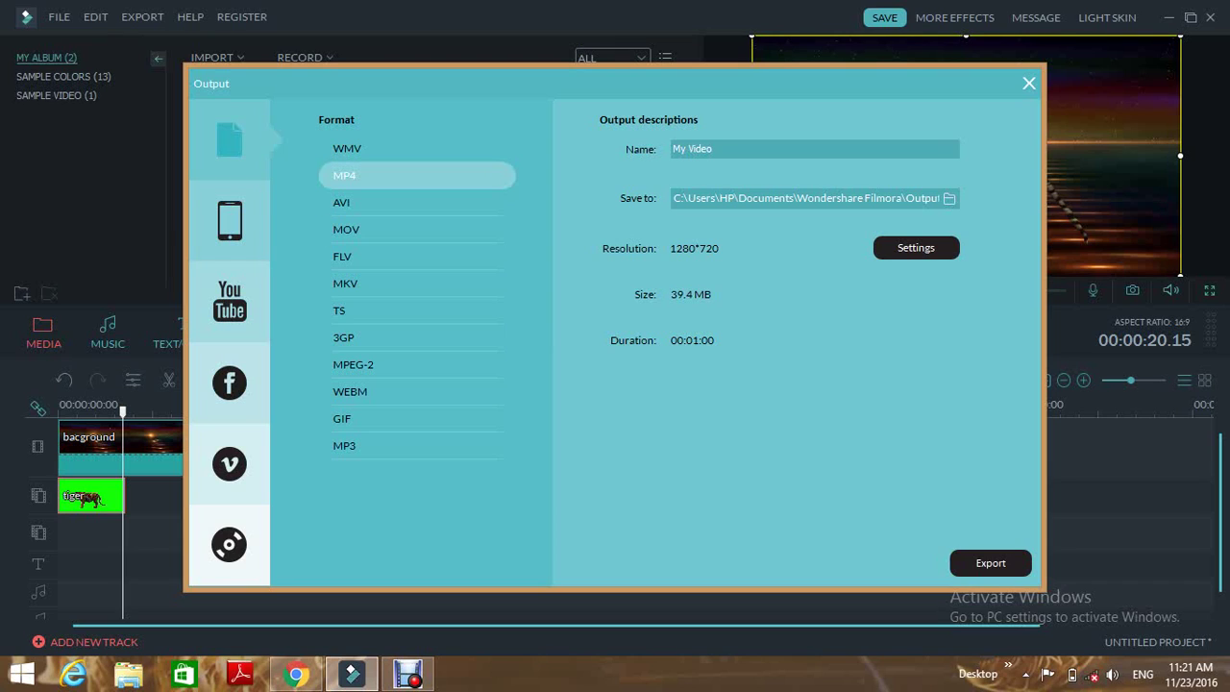